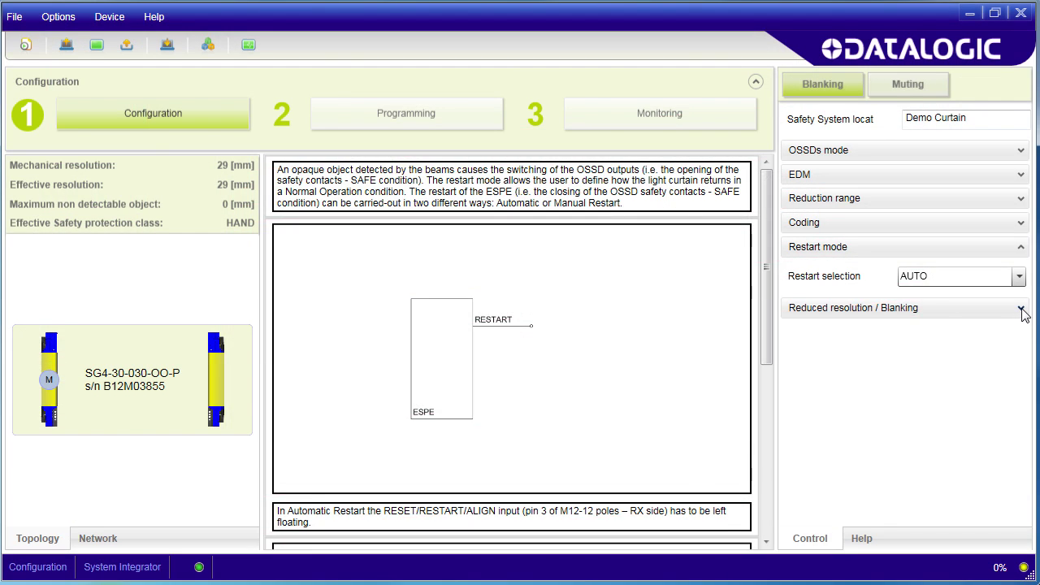
# - Expand the Reduced resolution / Blanking settings and widen the panel beside the beam chart
pyautogui.click(1022, 318)
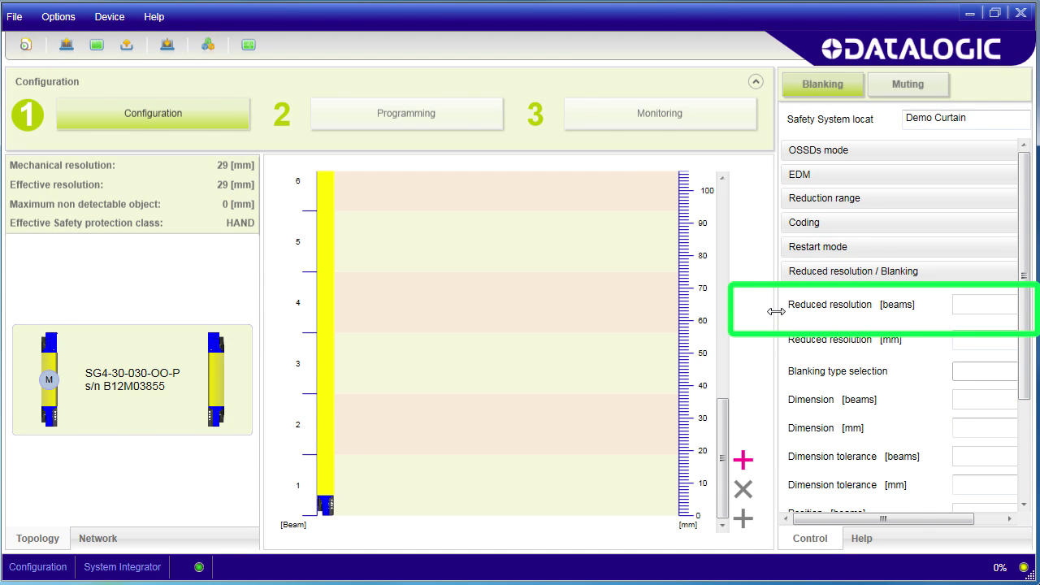
pyautogui.moveTo(778, 317); pyautogui.dragTo(743, 311)
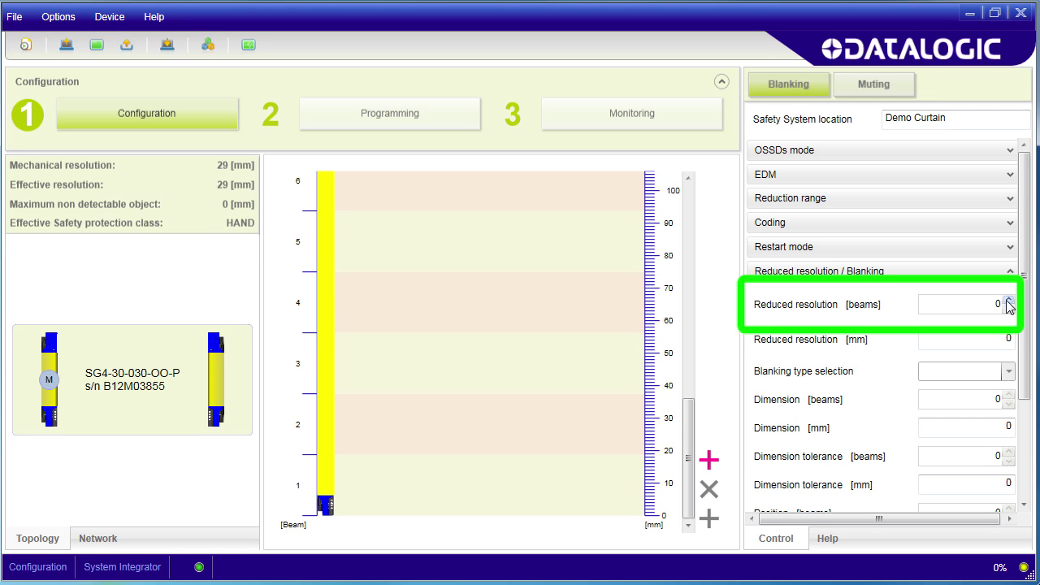
# - Raise reduced resolution from 0 to 3 beams (56 mm), giving 85 mm effective resolution
pyautogui.click(1008, 300)
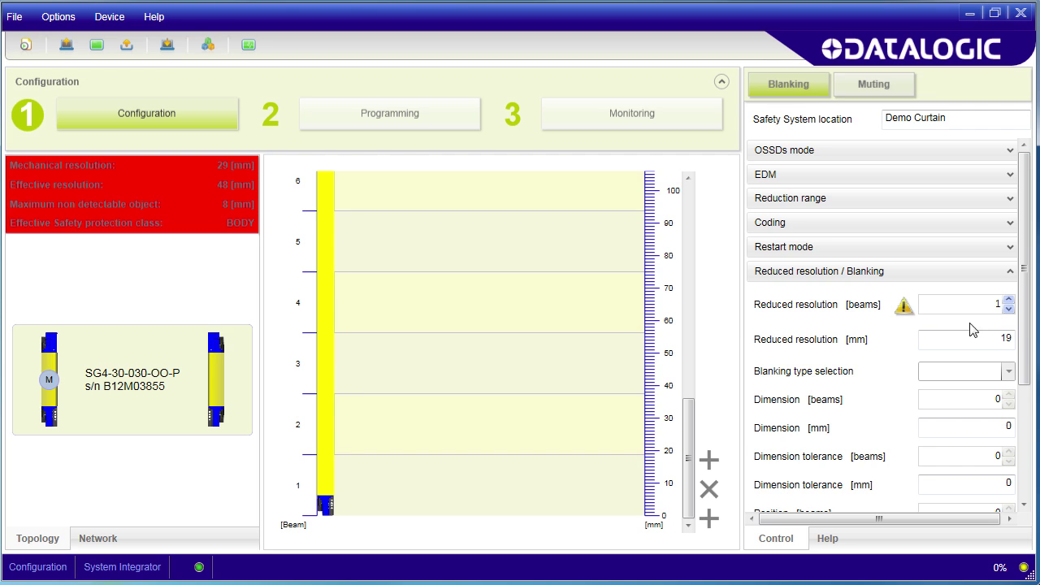
pyautogui.click(1008, 300)
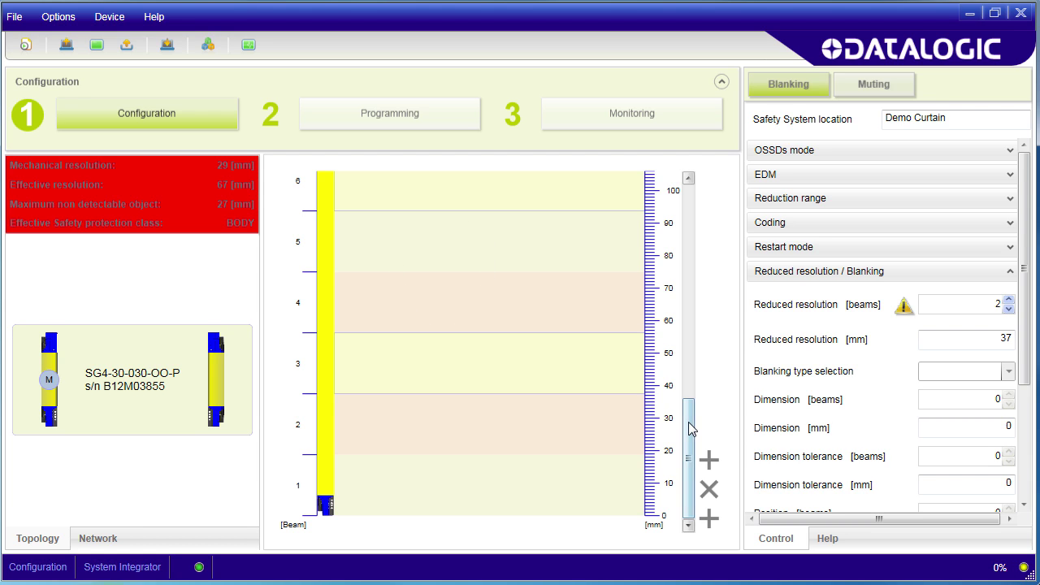
pyautogui.moveTo(690, 429); pyautogui.dragTo(687, 457)
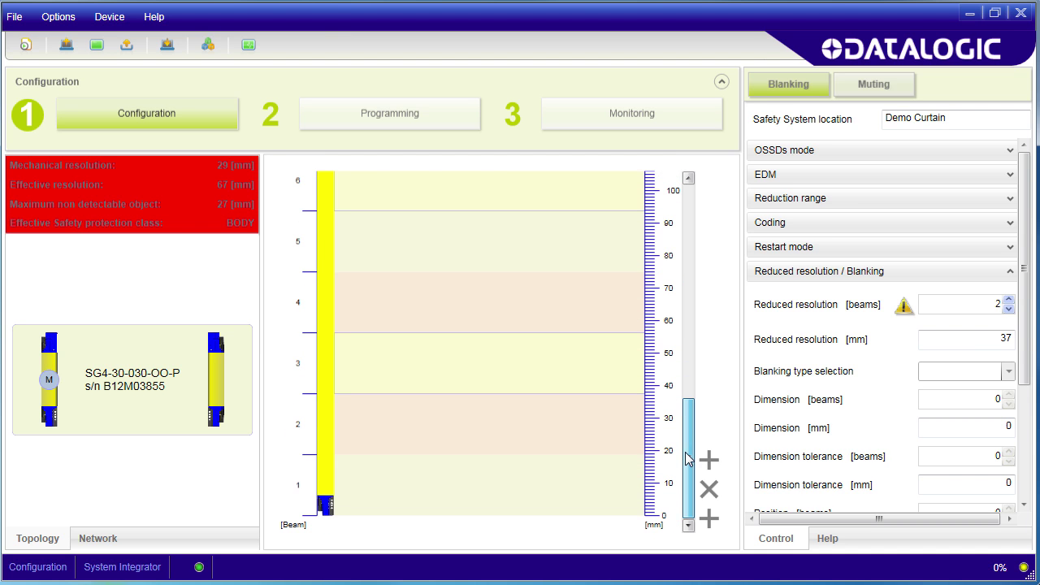
pyautogui.click(1009, 299)
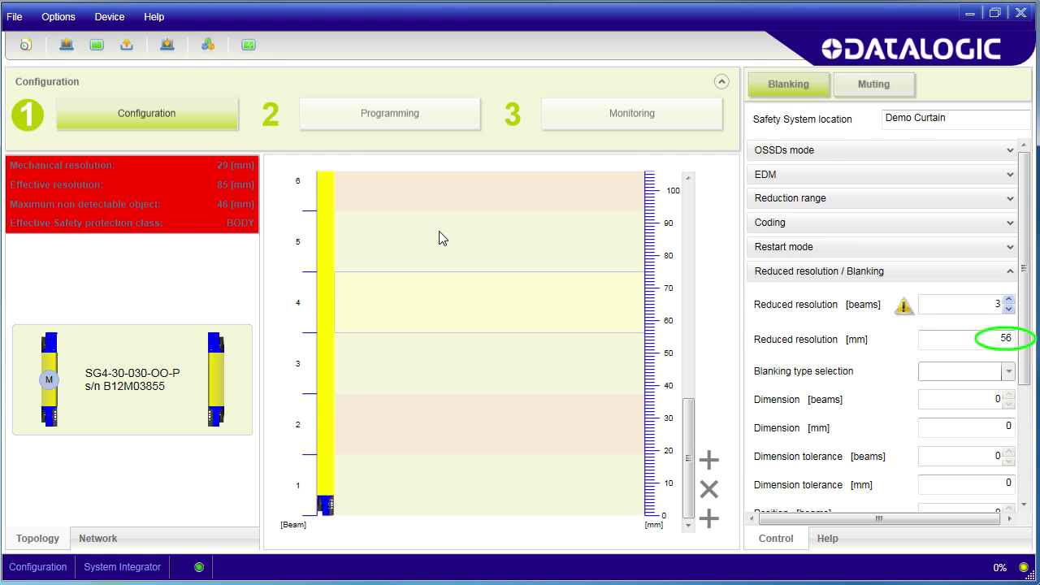
# - Write the 3-beam reduced-resolution configuration to the curtain, confirming the overwrite
pyautogui.click(403, 117)
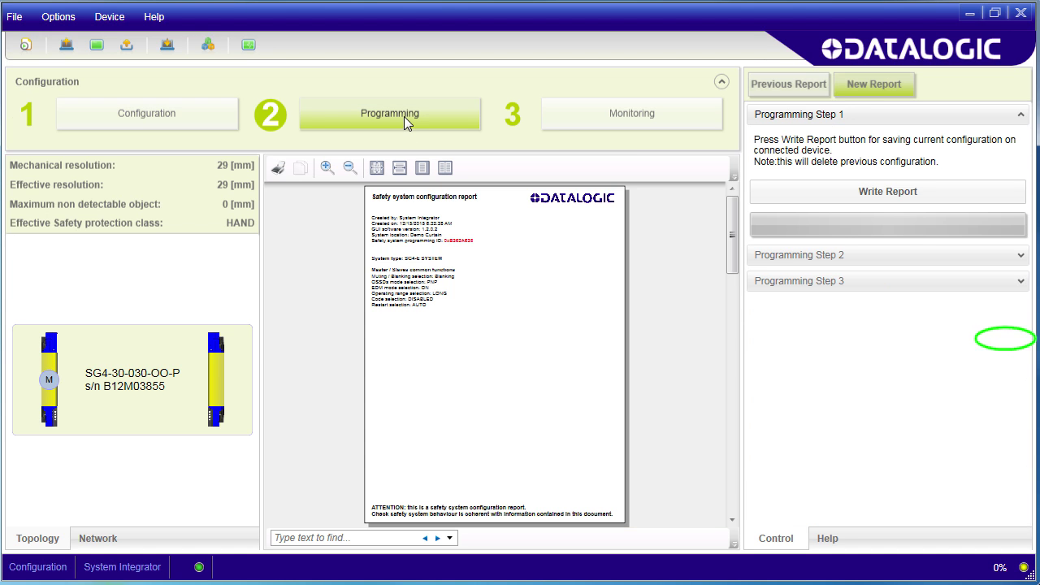
pyautogui.click(863, 201)
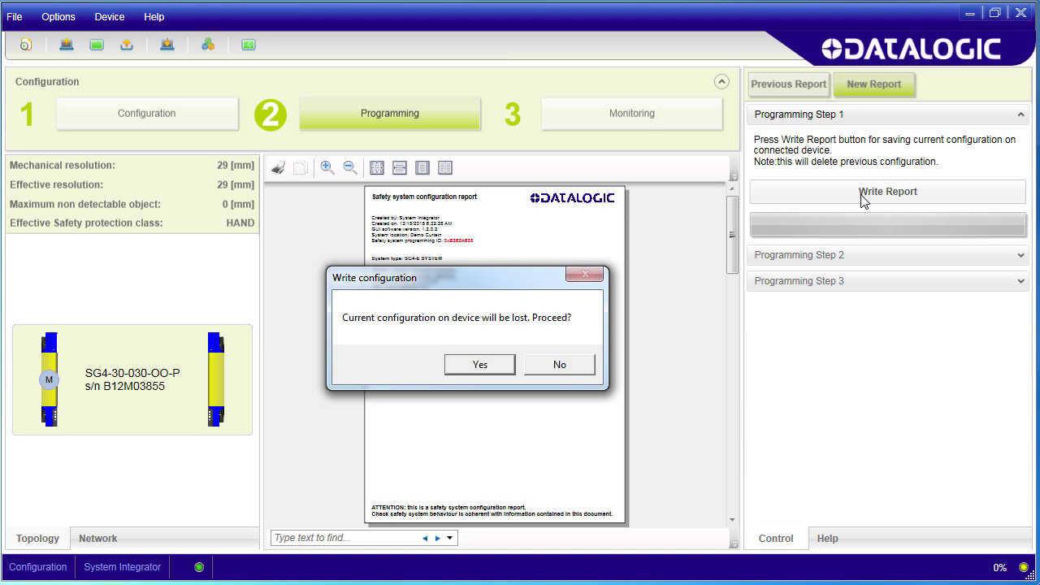
pyautogui.click(481, 364)
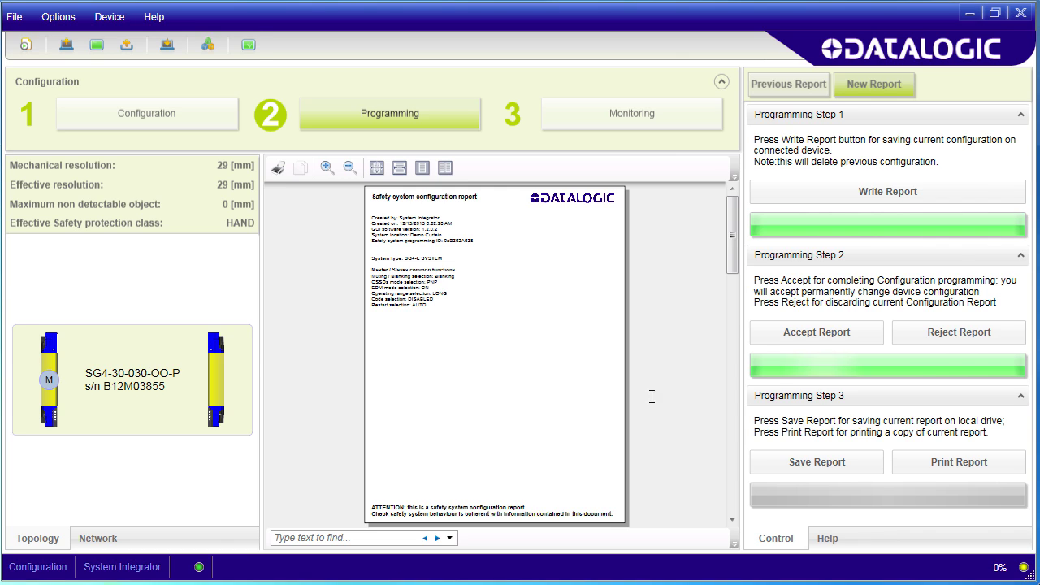
# - View the curtain's live beams and Master IO states, then go back to Device Selection
pyautogui.click(633, 116)
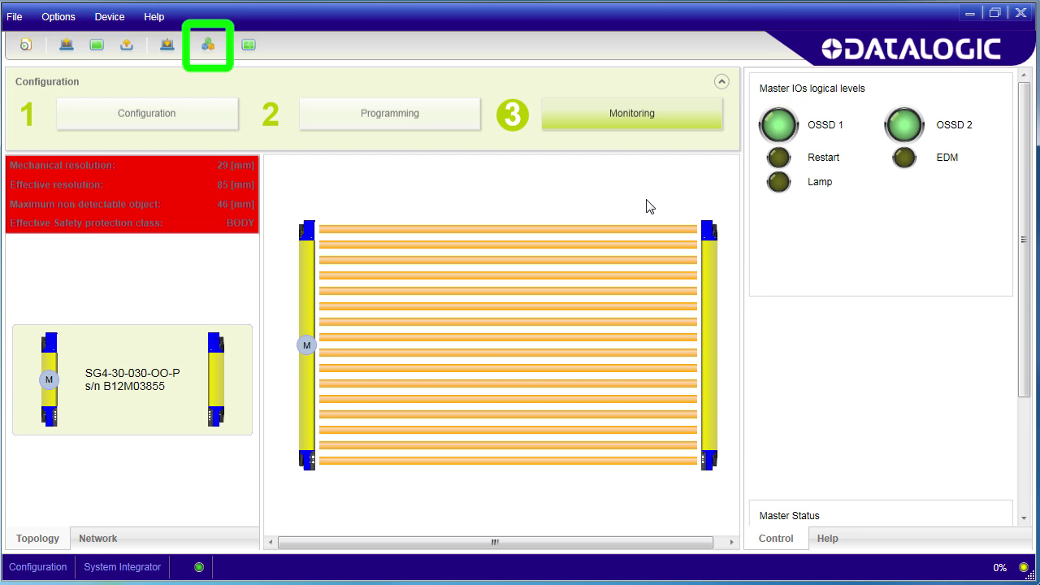
pyautogui.click(209, 42)
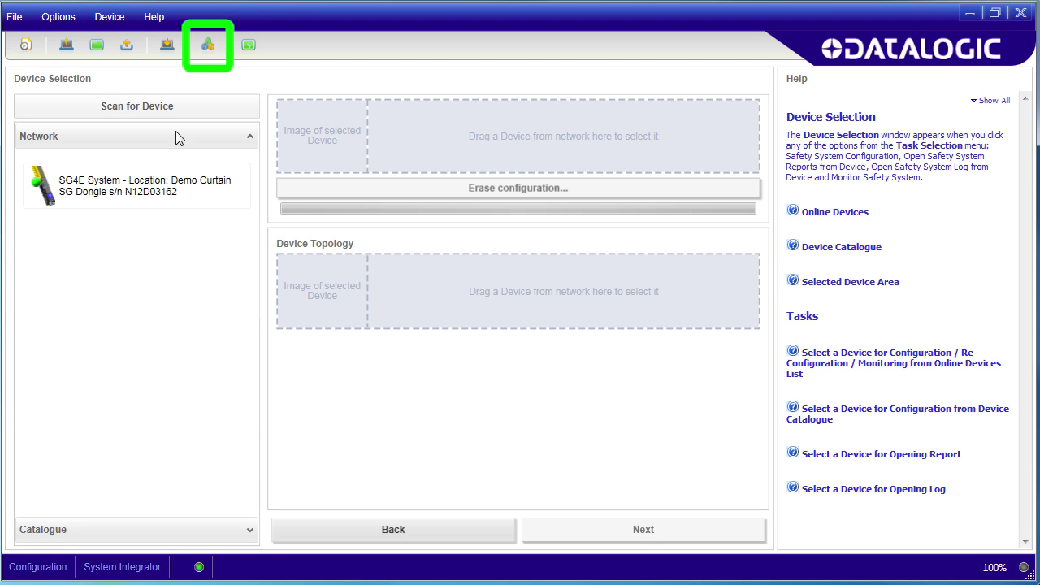
# - Select the SG4E System and show its Reduced resolution / Blanking settings in a widened panel
pyautogui.moveTo(157, 193); pyautogui.dragTo(452, 406)
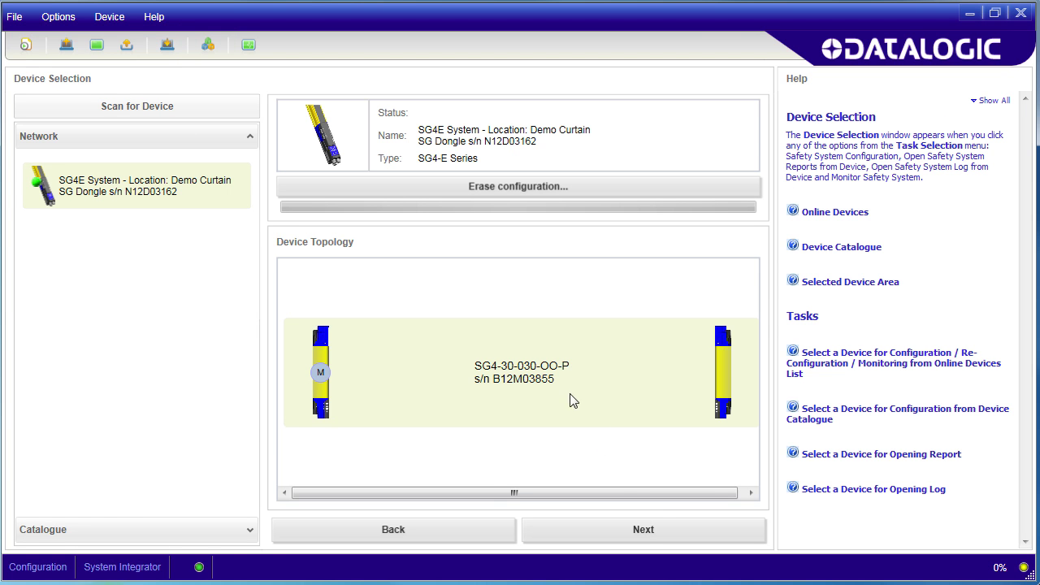
pyautogui.click(657, 527)
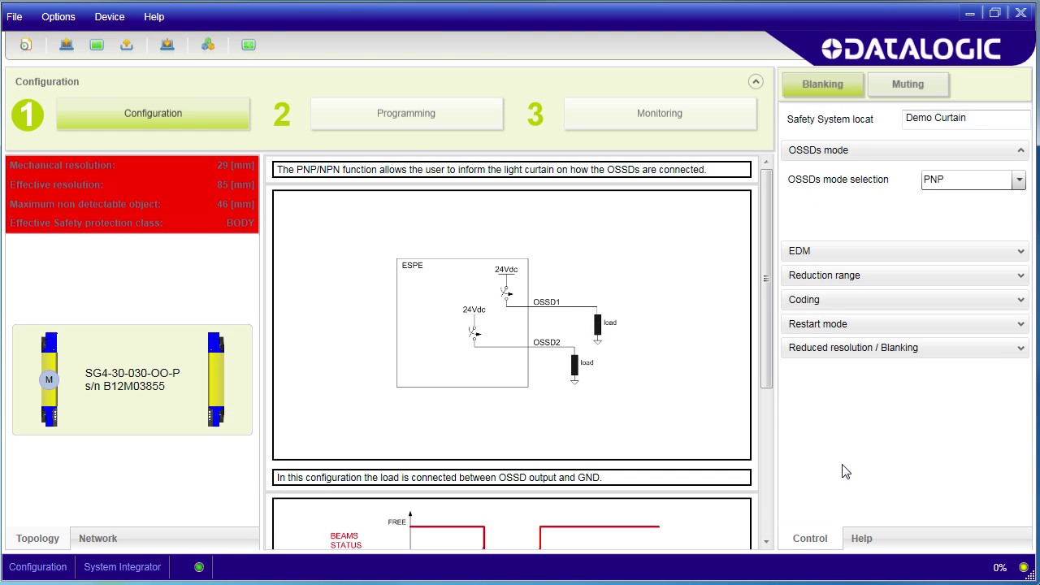
pyautogui.click(1019, 349)
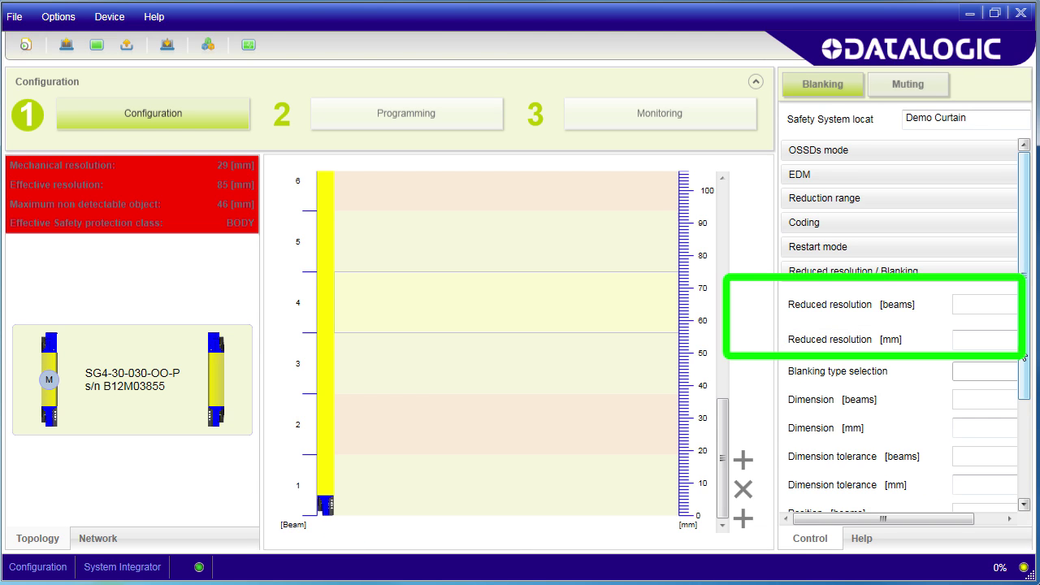
pyautogui.moveTo(771, 358)
pyautogui.mouseDown()
pyautogui.moveTo(727, 367)
pyautogui.moveTo(715, 382)
pyautogui.mouseUp()
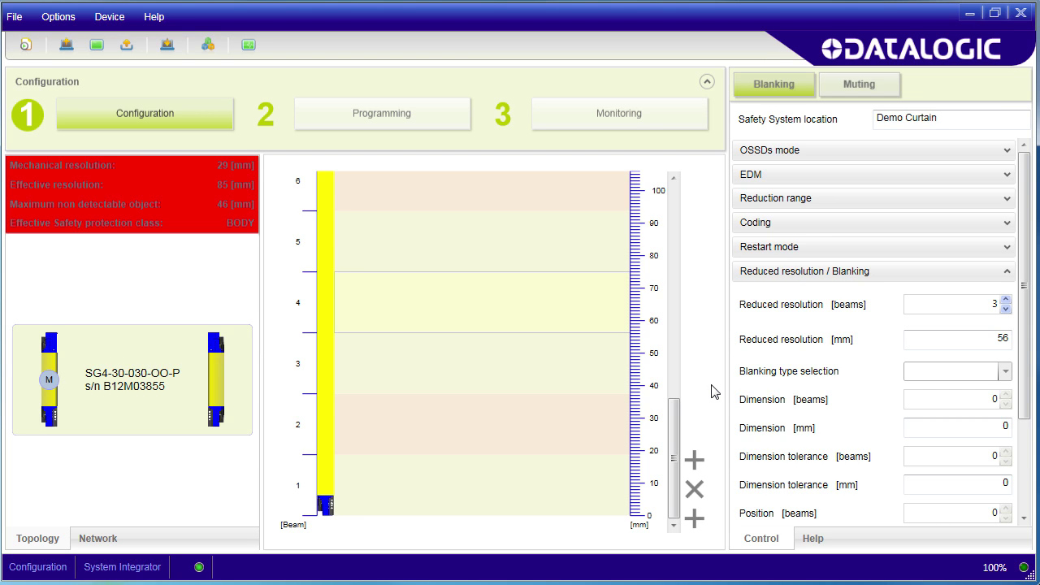
pyautogui.click(1006, 309)
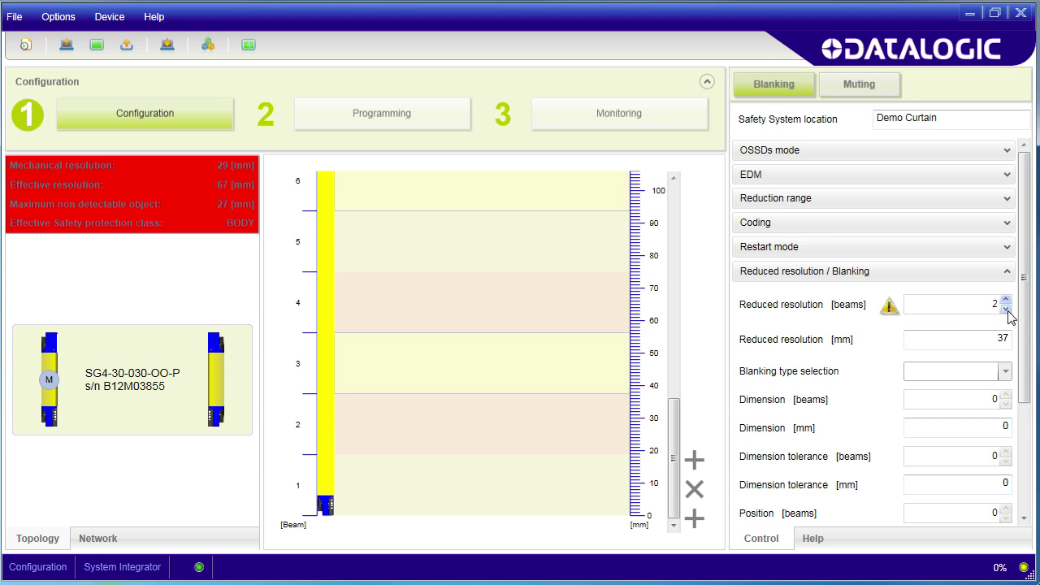
pyautogui.click(1006, 309)
pyautogui.click(1007, 309)
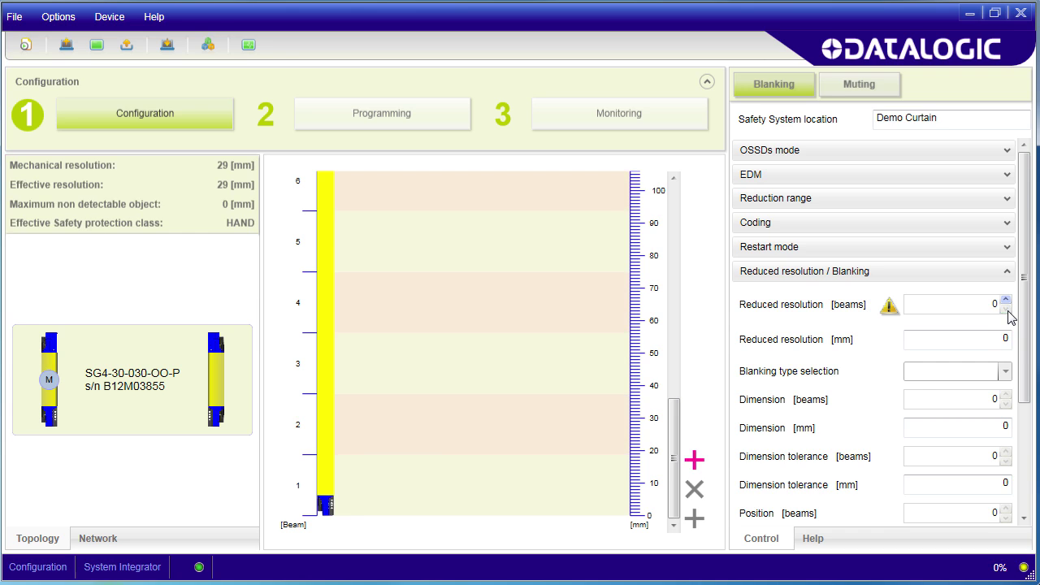
pyautogui.click(694, 460)
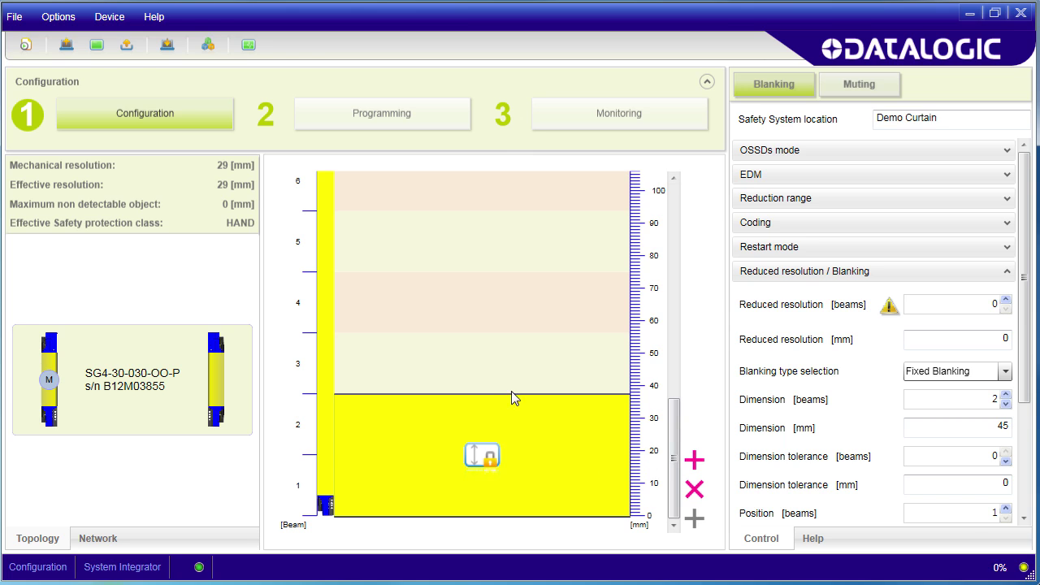
pyautogui.moveTo(514, 394); pyautogui.dragTo(498, 322)
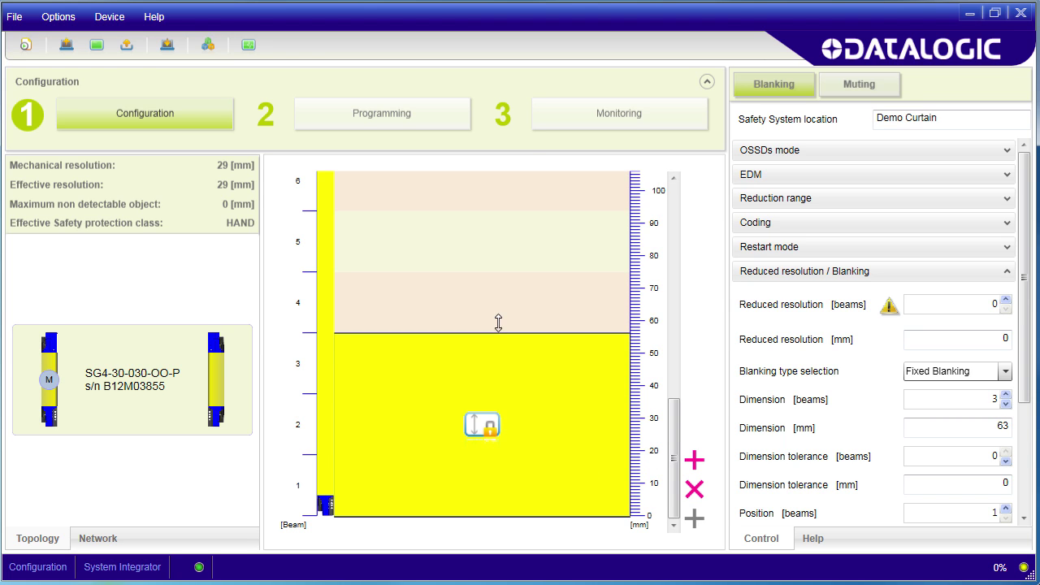
pyautogui.moveTo(526, 389); pyautogui.dragTo(533, 345)
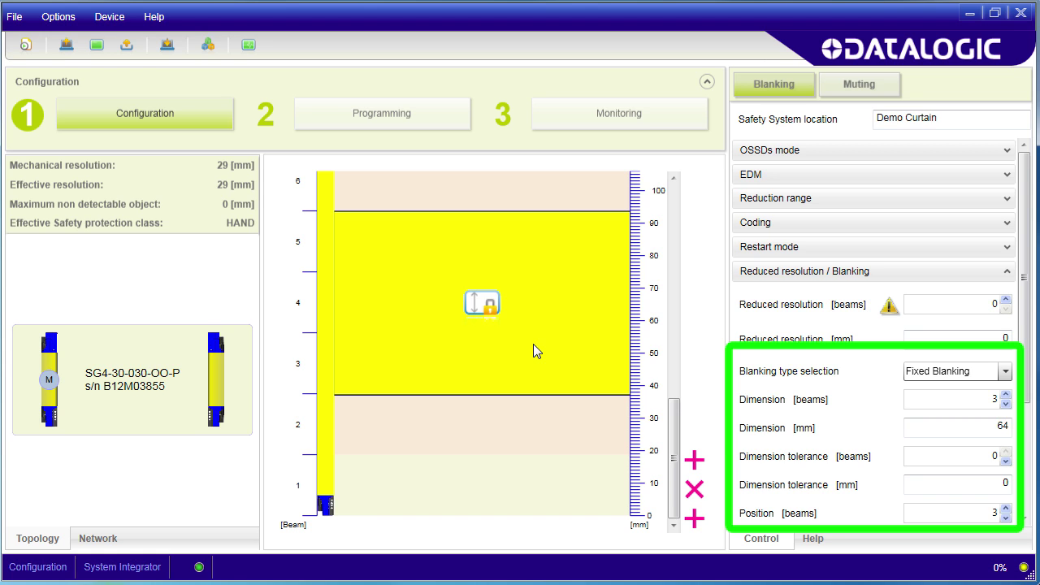
pyautogui.moveTo(533, 344); pyautogui.dragTo(570, 435)
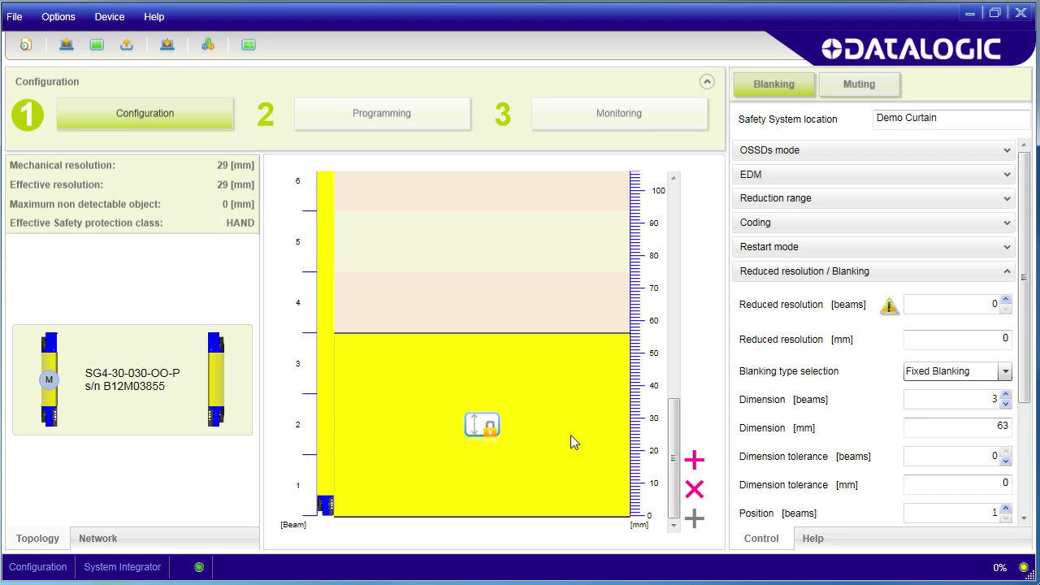
pyautogui.click(696, 461)
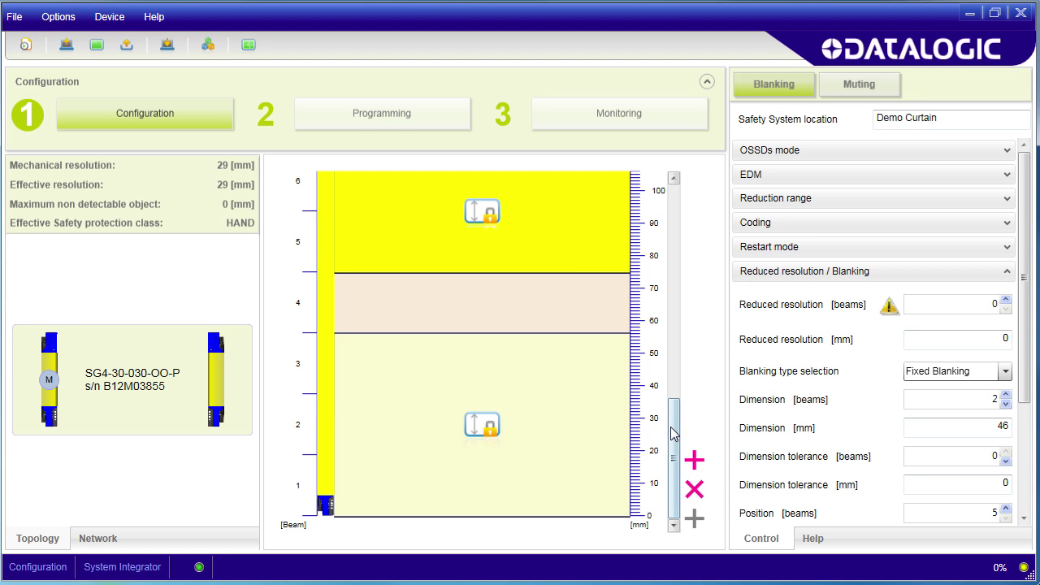
pyautogui.scroll(2, 673, 474)
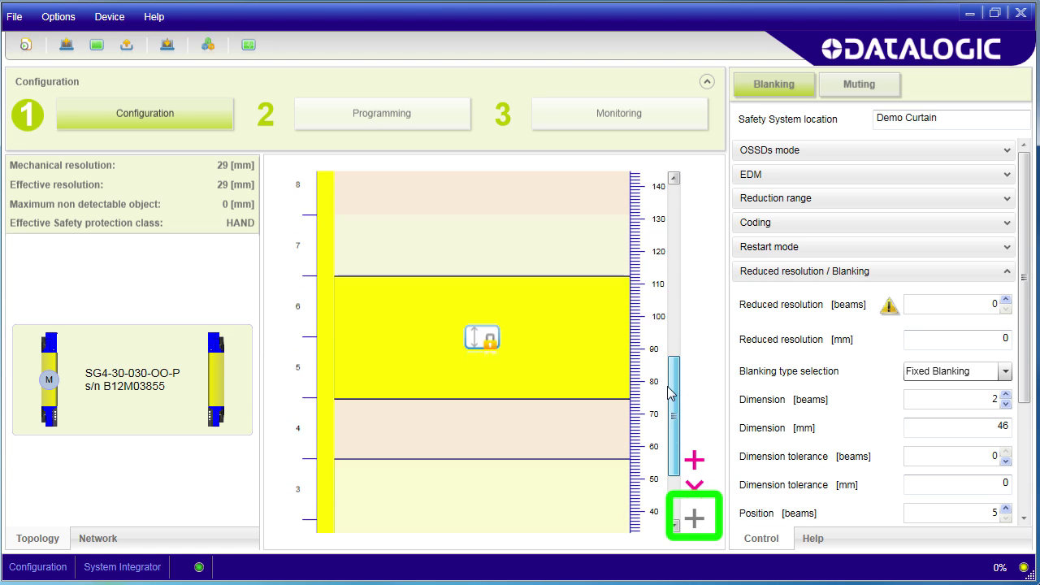
pyautogui.scroll(-2, 672, 473)
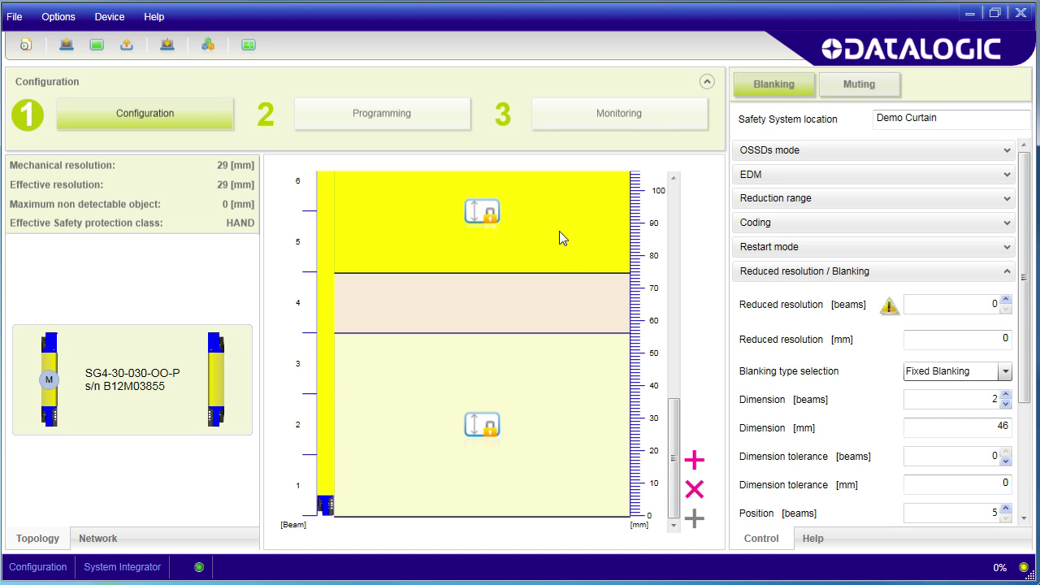
pyautogui.click(695, 489)
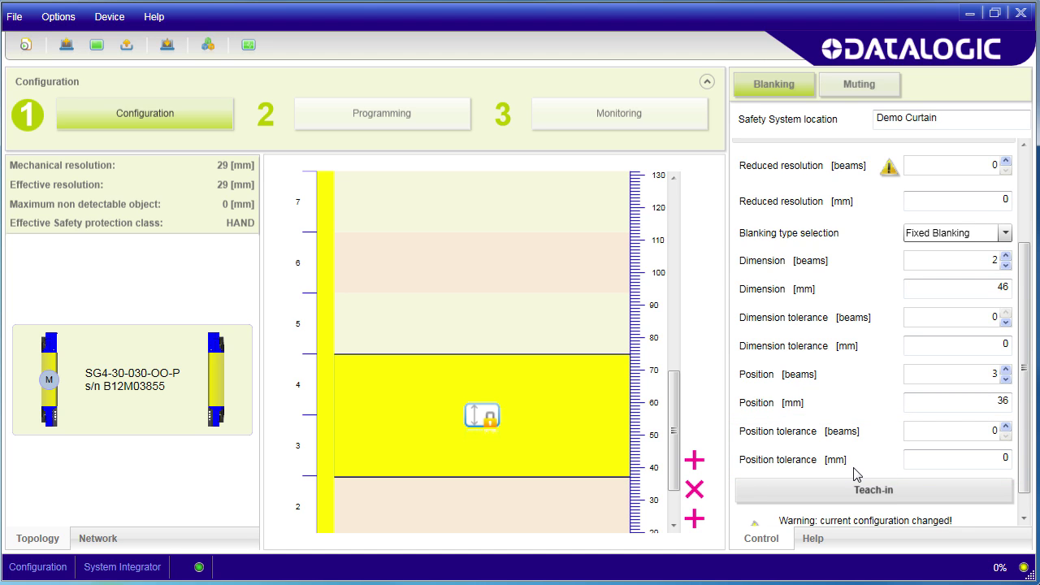
# - Set dimension tolerance to -1 beam (−19 mm), leaving position tolerance at 0
pyautogui.click(1006, 426)
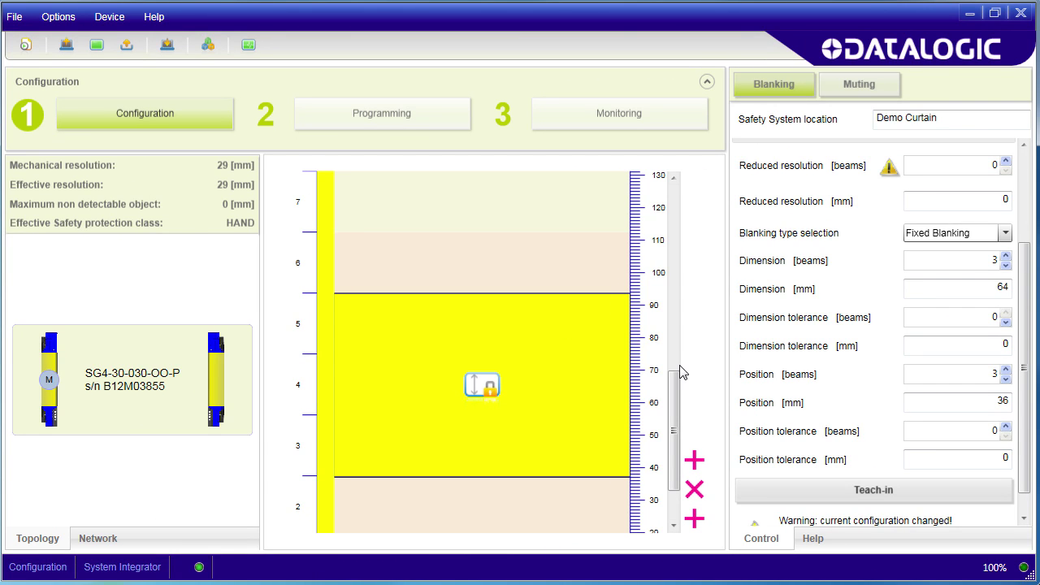
pyautogui.click(1006, 323)
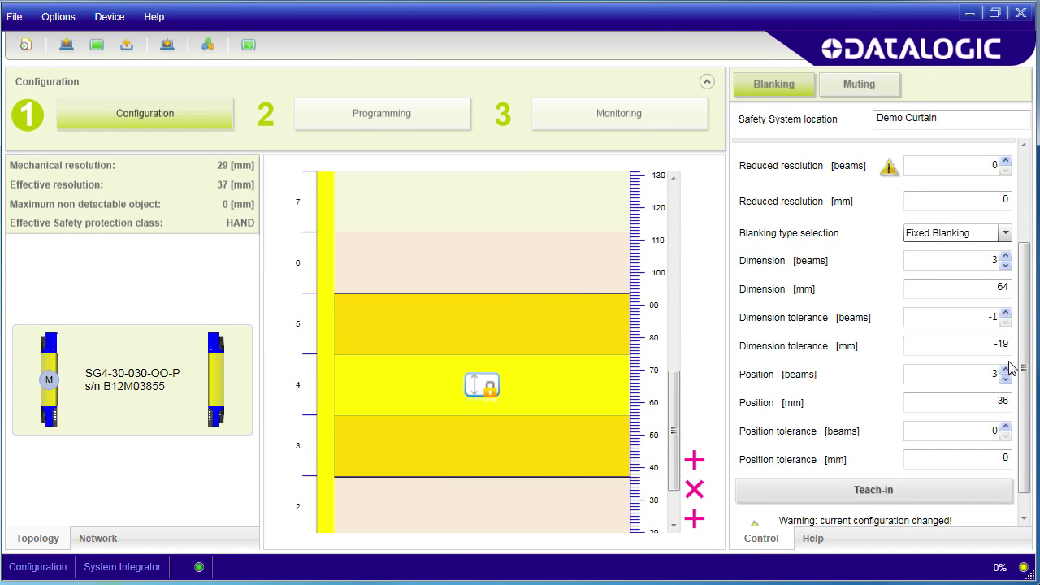
pyautogui.click(1006, 426)
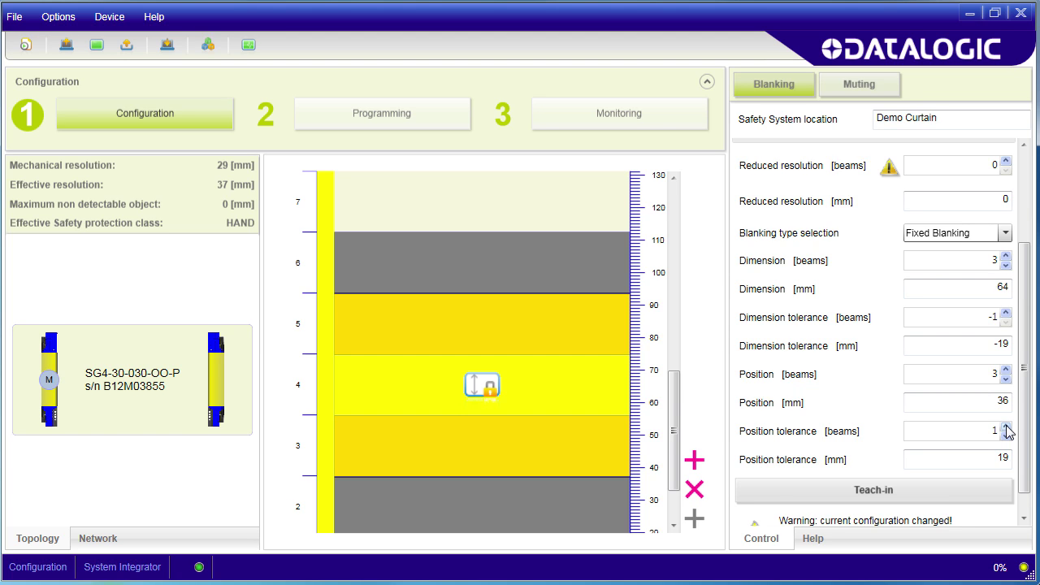
pyautogui.click(1006, 437)
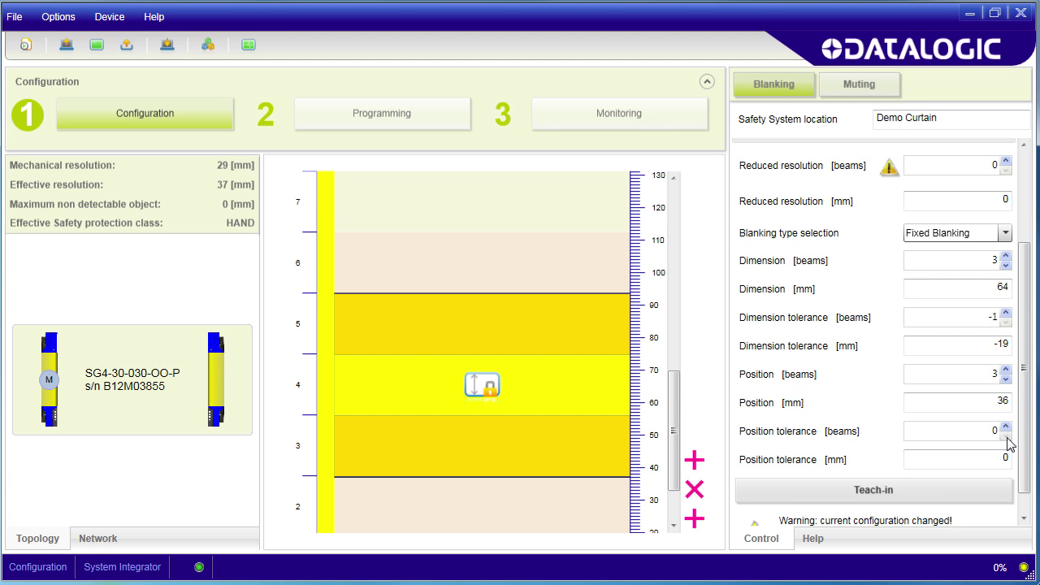
# - Zero the dimension tolerance and set the blanking type to Floating Blanking Total Surveillance
pyautogui.click(1006, 313)
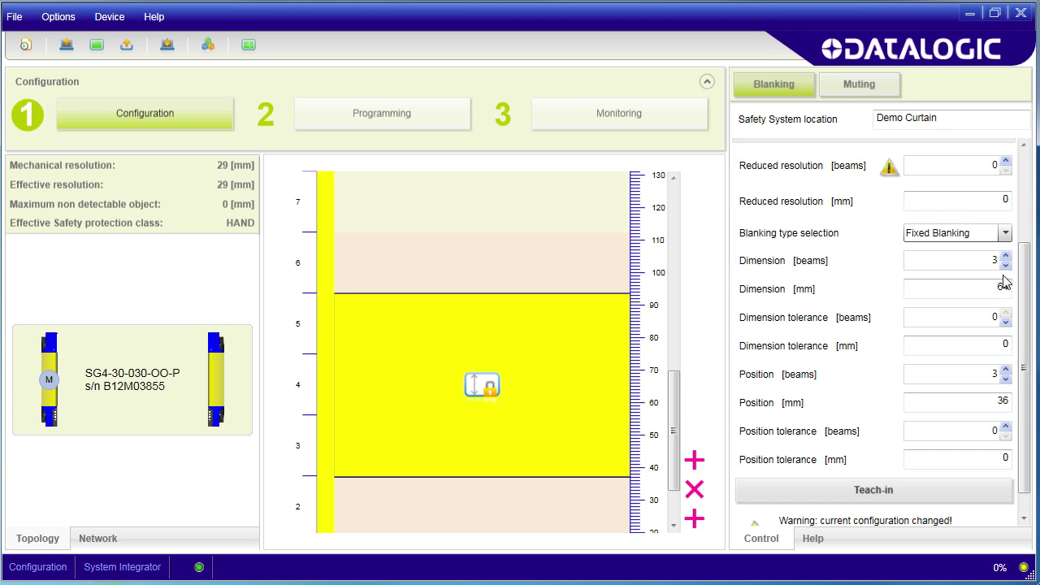
pyautogui.click(1005, 234)
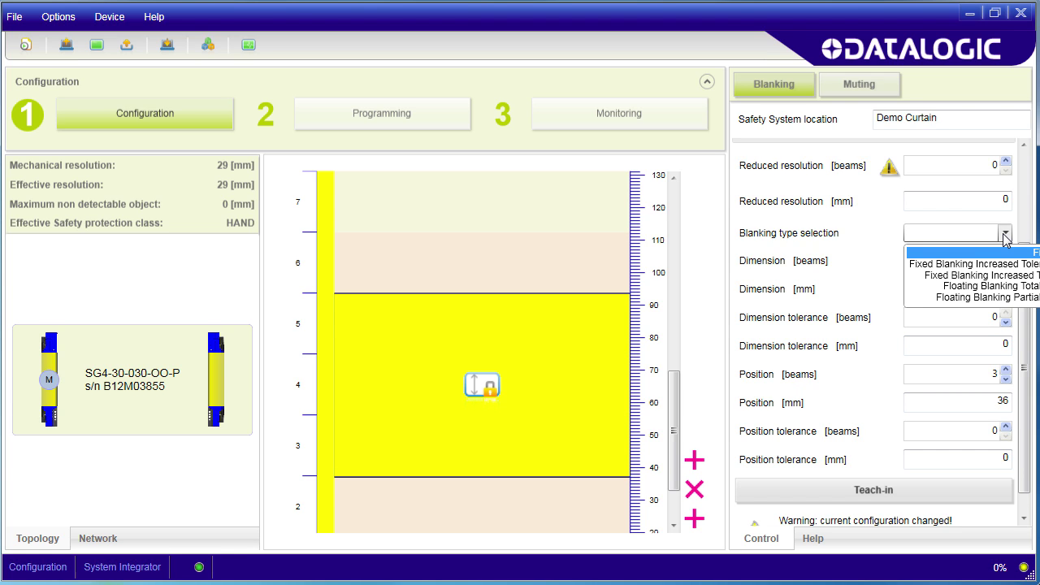
pyautogui.click(1010, 264)
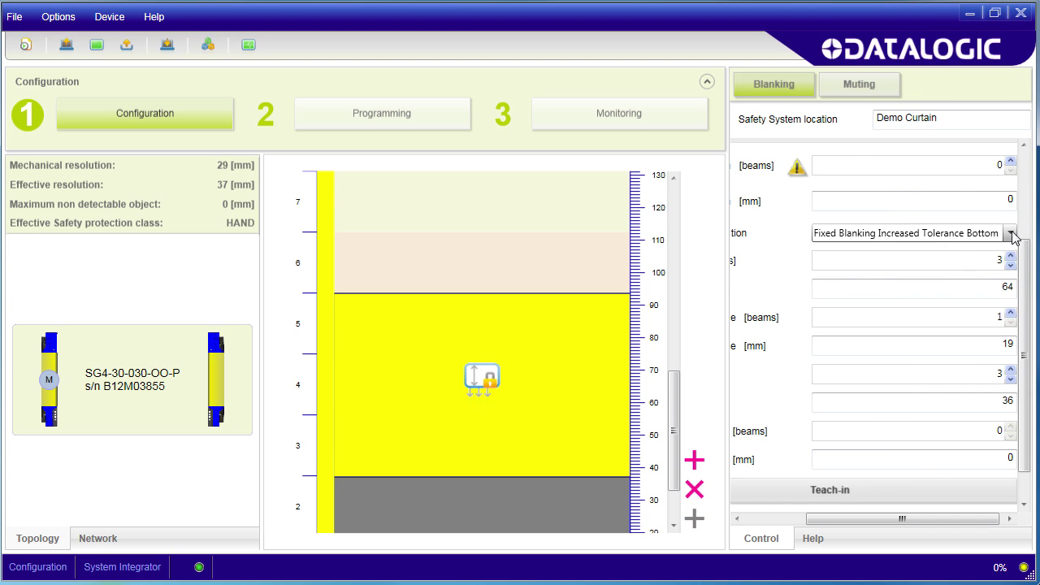
pyautogui.click(1014, 237)
pyautogui.click(1014, 277)
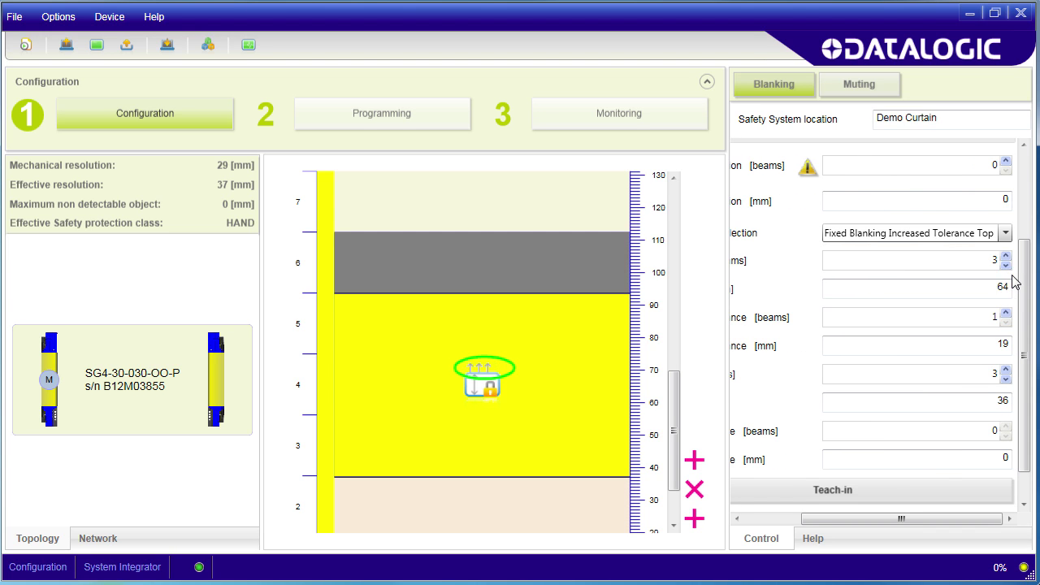
pyautogui.click(1006, 234)
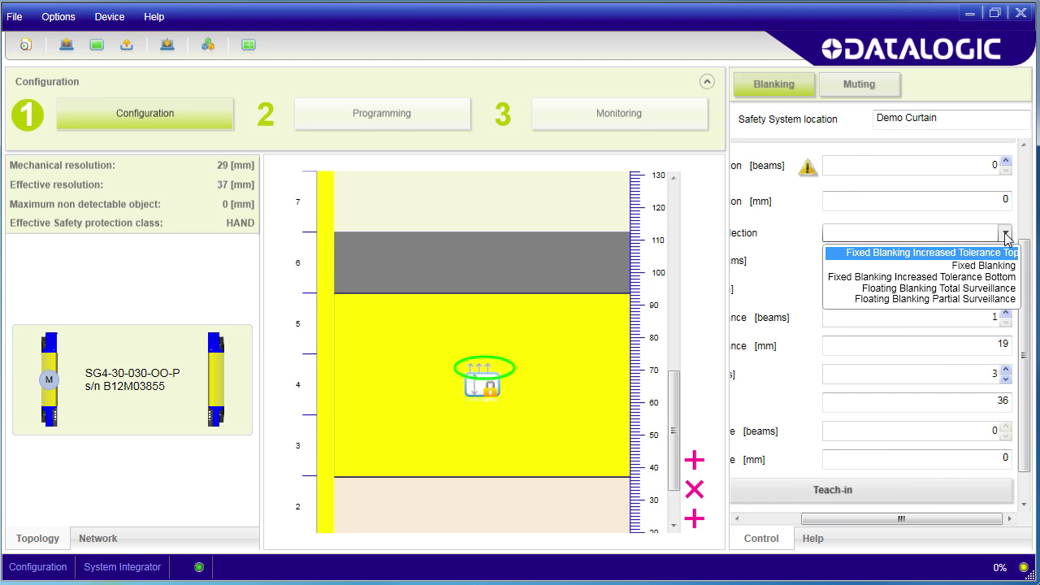
pyautogui.click(1008, 287)
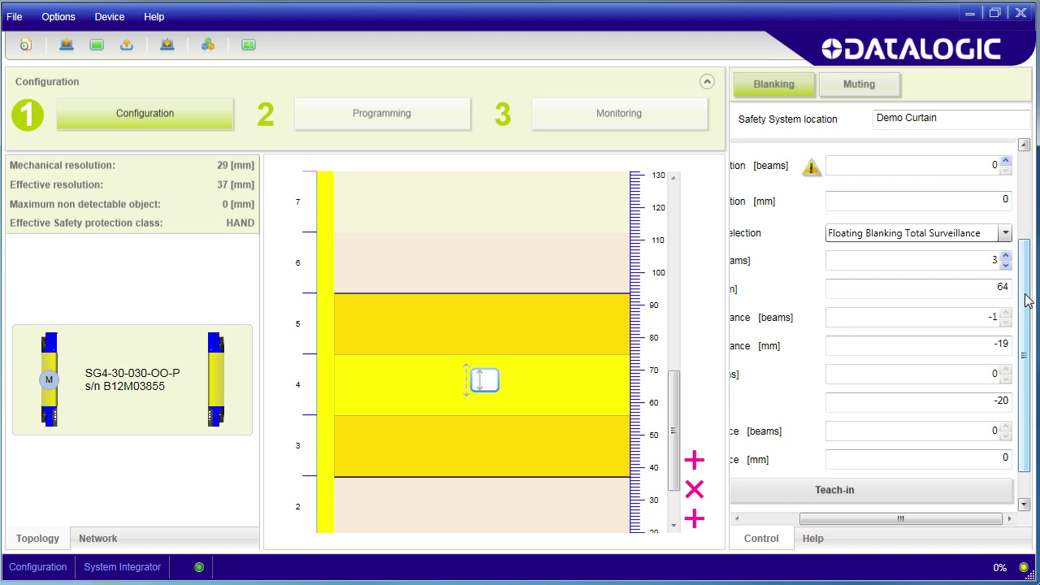
# - Select Floating Blanking Partial Surveillance in a widened panel and start the teach-in
pyautogui.moveTo(727, 387); pyautogui.dragTo(651, 384)
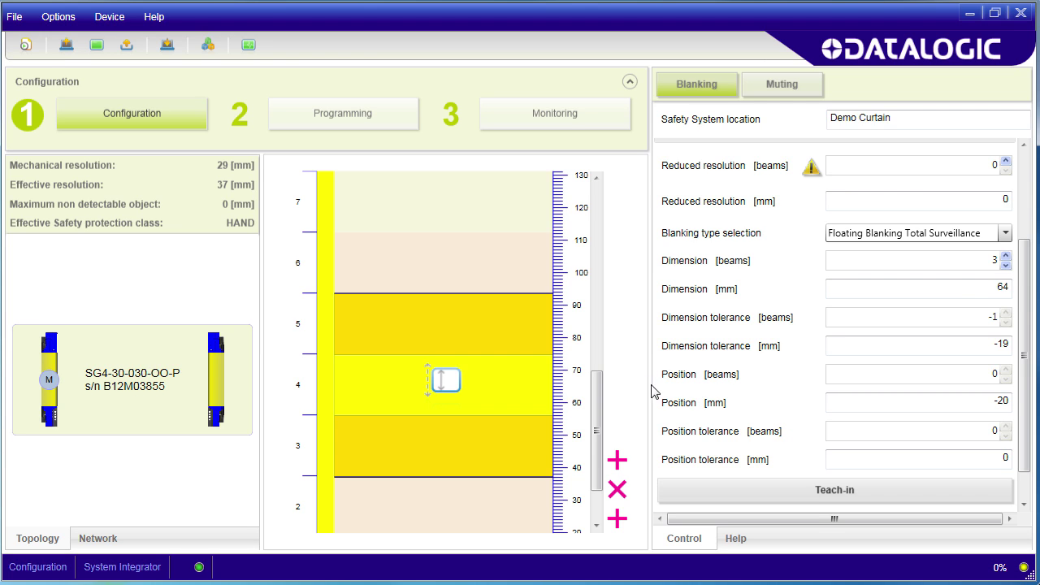
pyautogui.click(1005, 233)
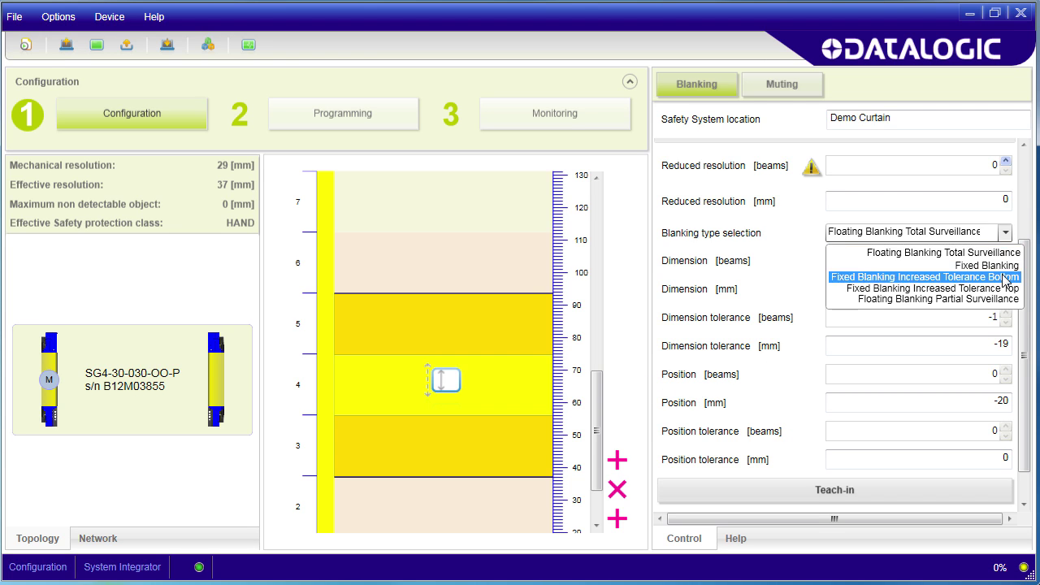
pyautogui.click(1003, 299)
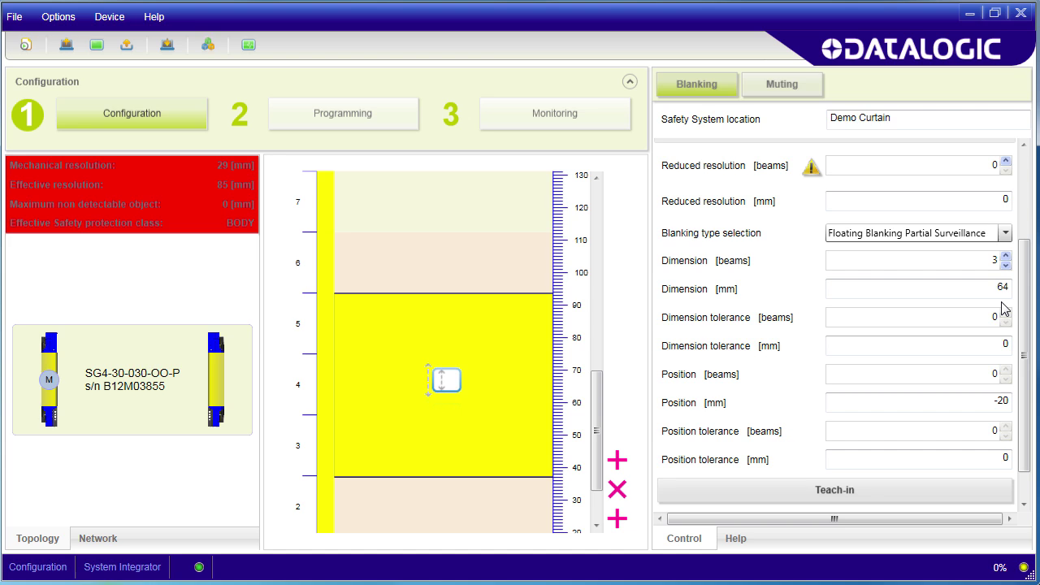
pyautogui.click(895, 486)
# - Rerun the teach-in for the 3-beam (64 mm) zone at position −20 mm
pyautogui.click(1023, 475)
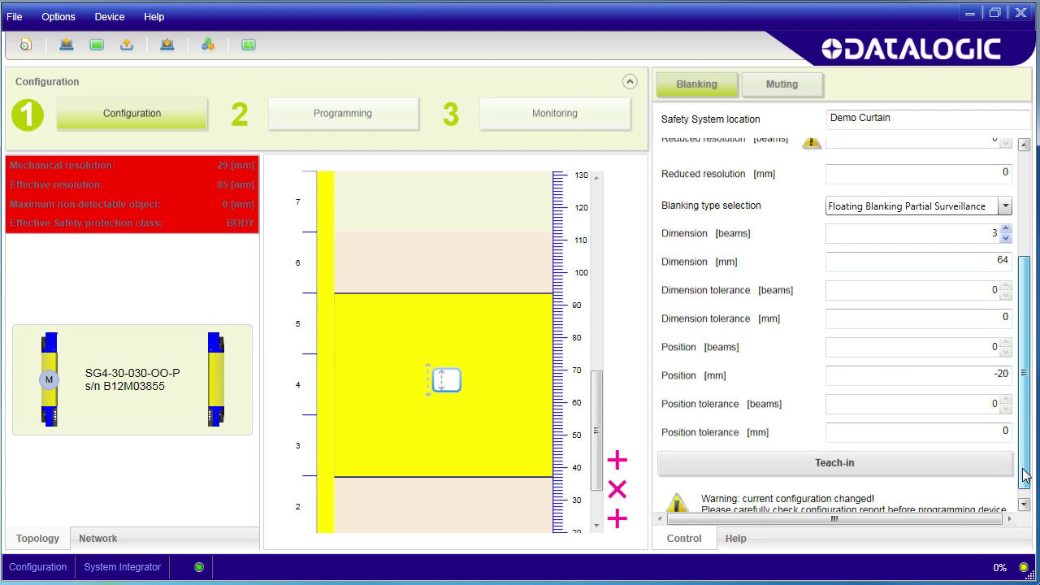
pyautogui.moveTo(1024, 475)
pyautogui.mouseDown()
pyautogui.moveTo(1024, 484)
pyautogui.moveTo(1019, 463)
pyautogui.mouseUp()
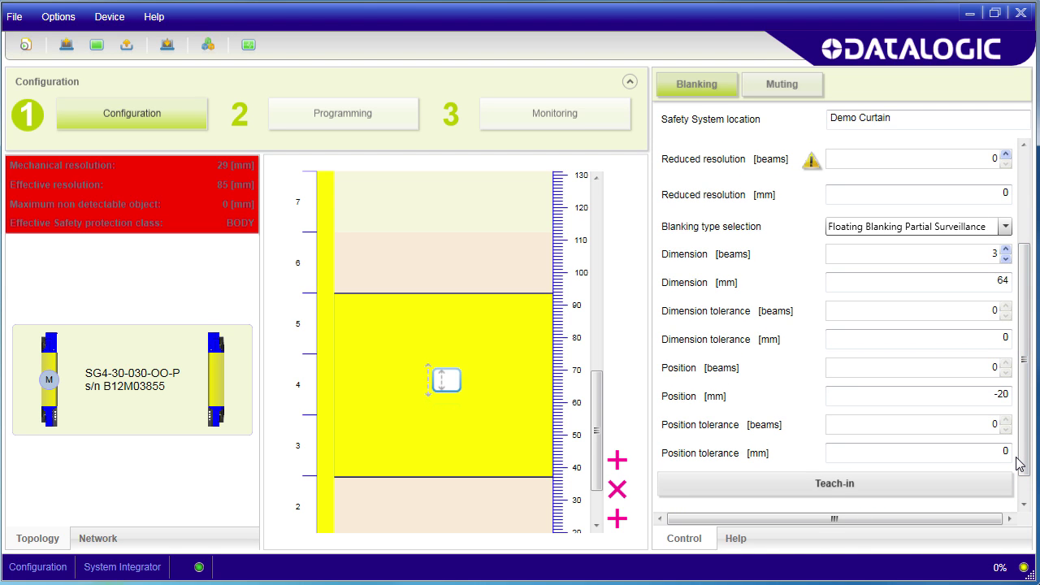